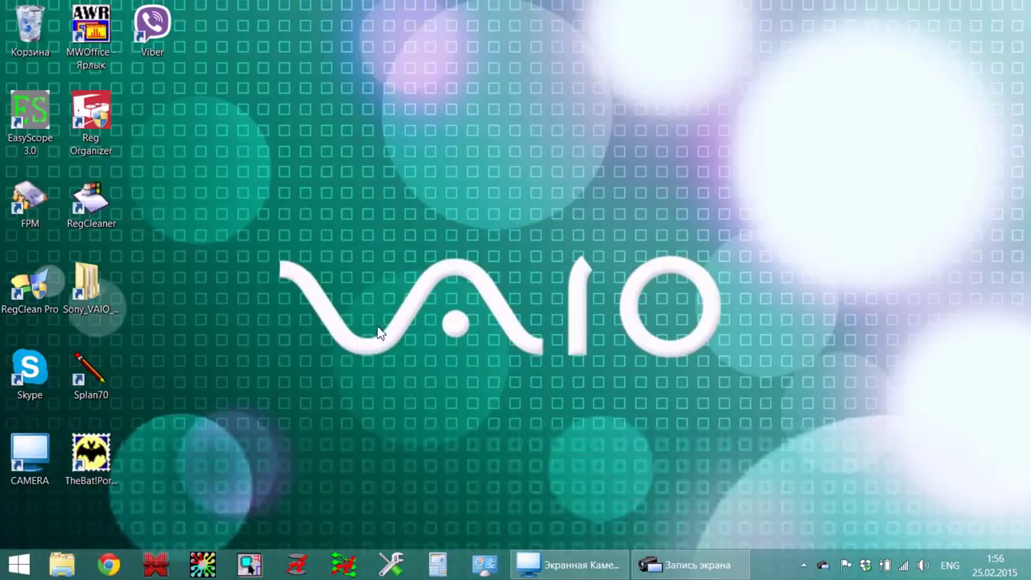
# - Open Computer Management for this PC, display Device Manager and enlarge the window to show full device names
pyautogui.click(63, 565)
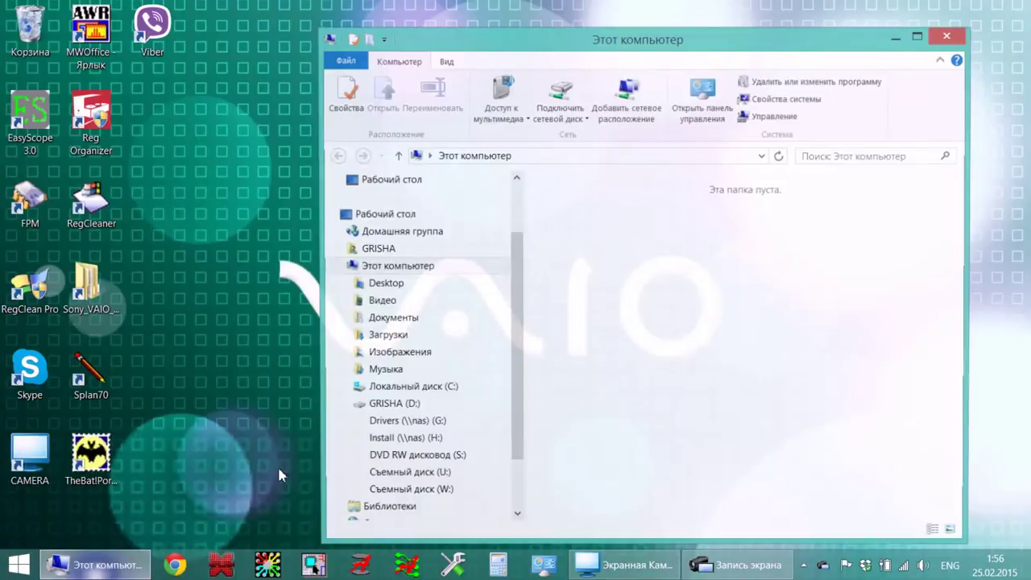
pyautogui.moveTo(519, 246)
pyautogui.mouseDown()
pyautogui.moveTo(521, 287)
pyautogui.moveTo(521, 257)
pyautogui.mouseUp()
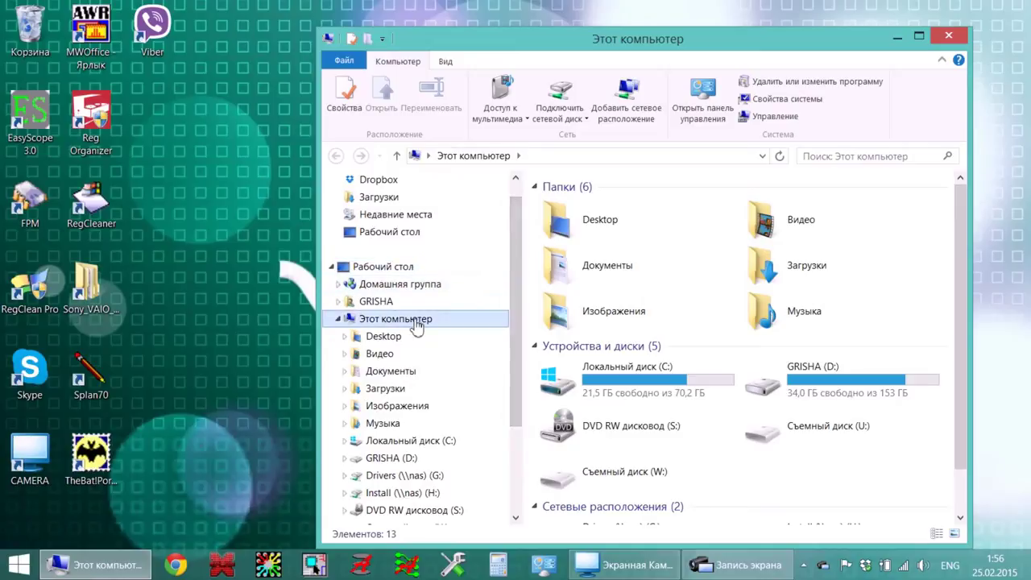
pyautogui.scroll(1, 416, 324)
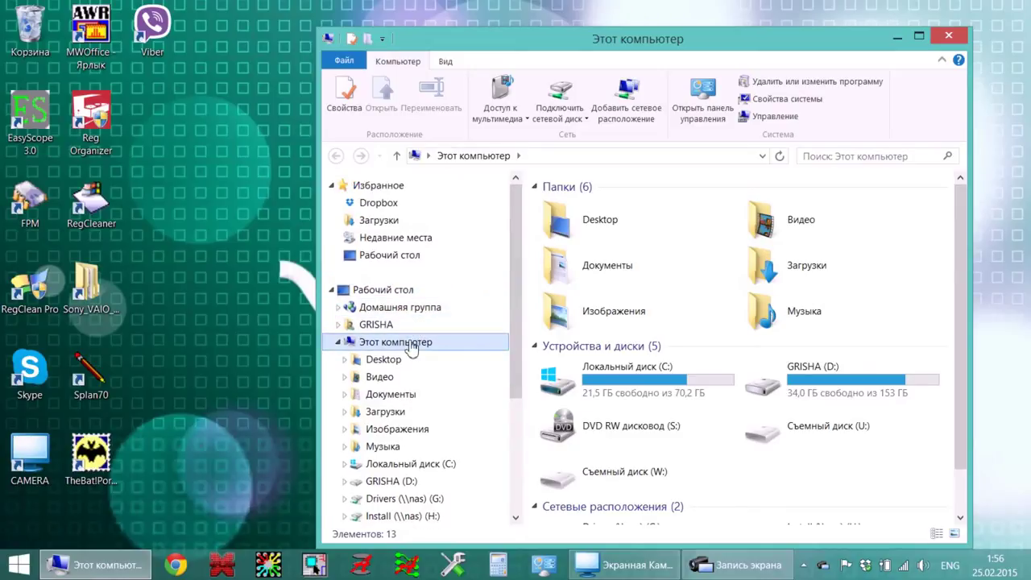
pyautogui.rightClick(411, 347)
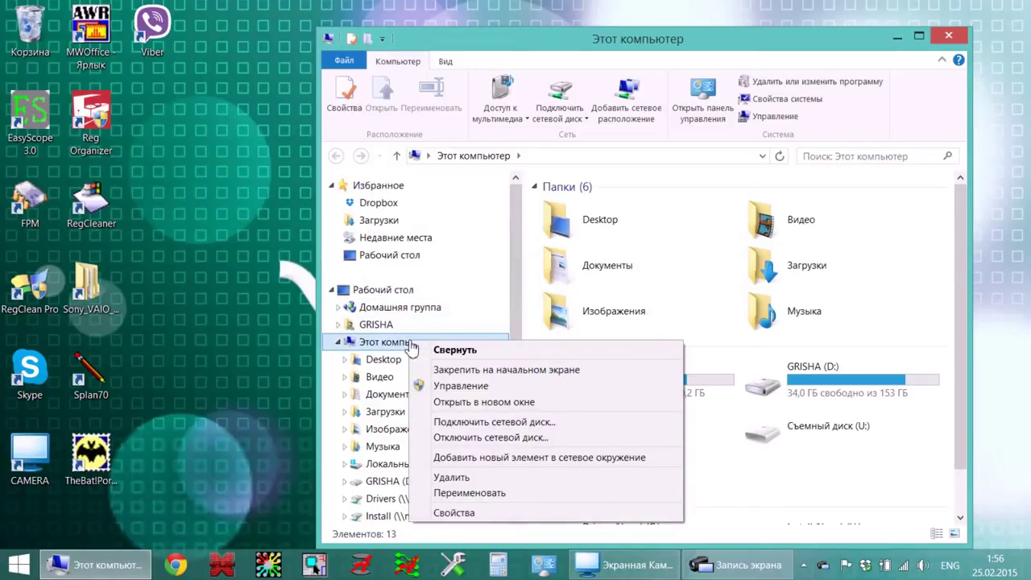
pyautogui.click(464, 390)
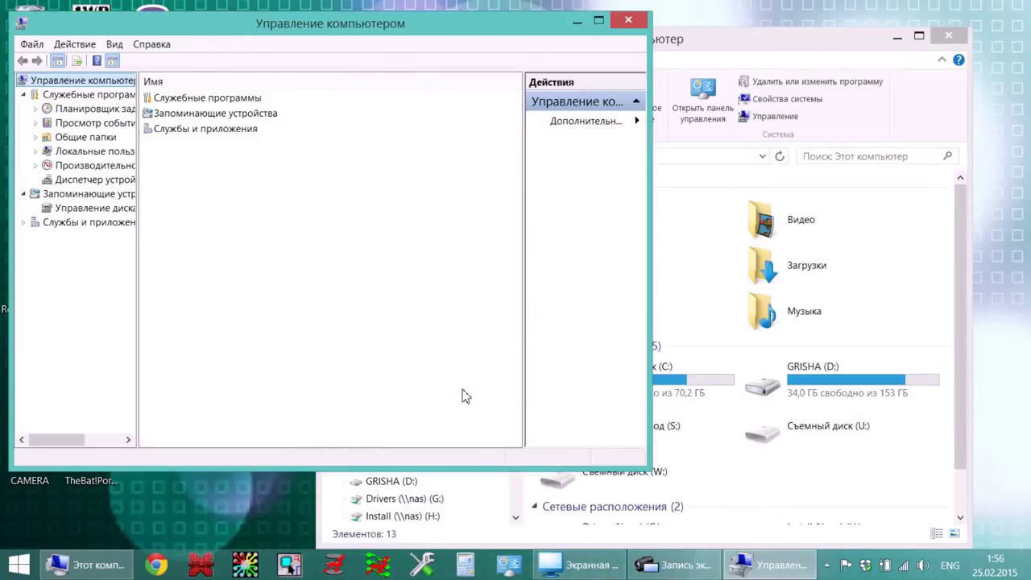
pyautogui.click(97, 180)
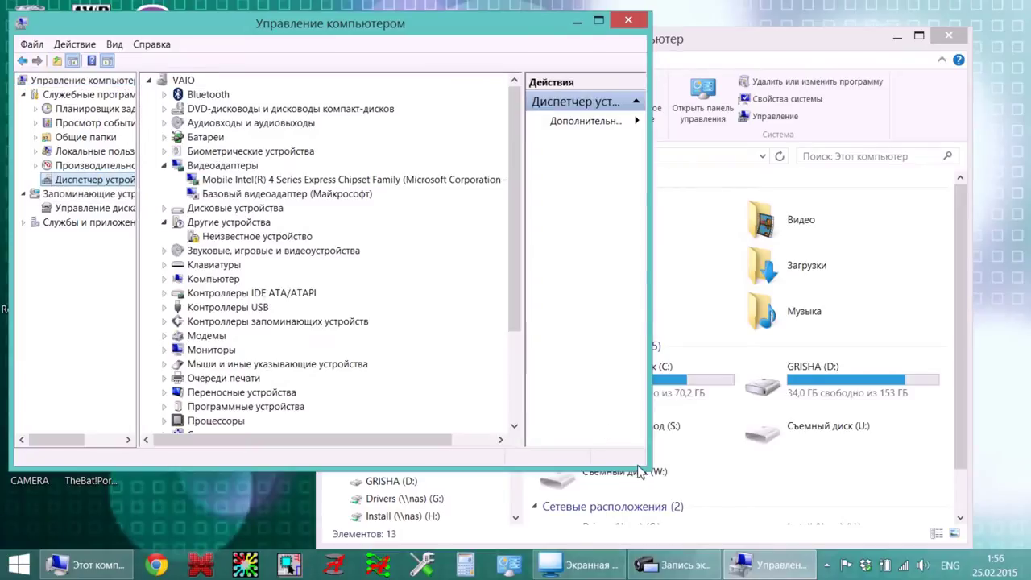
pyautogui.moveTo(645, 467); pyautogui.dragTo(722, 513)
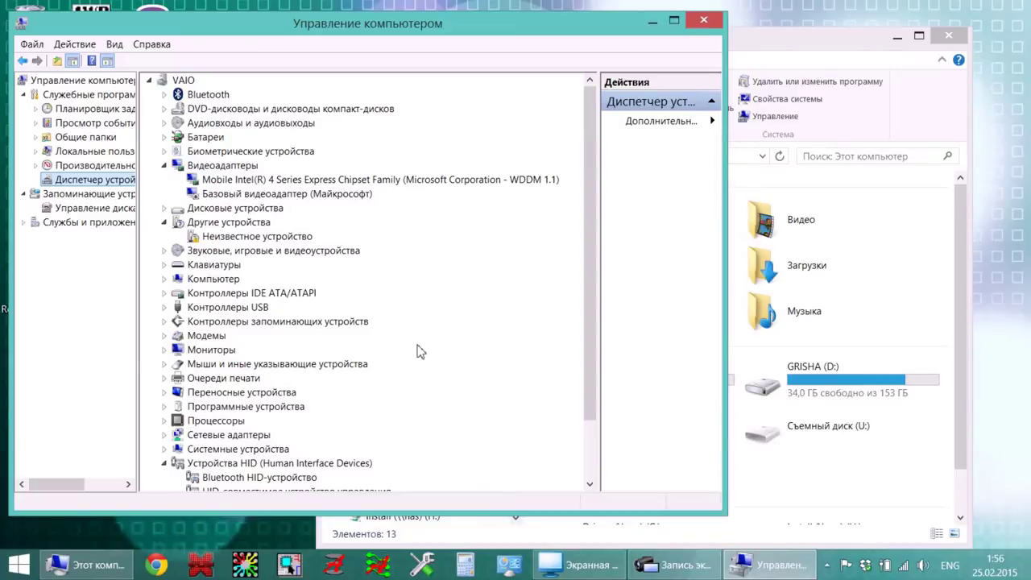
# - Display the hardware IDs (ИД оборудования) in the properties of the unknown device under Другие устройства
pyautogui.moveTo(591, 256); pyautogui.dragTo(592, 261)
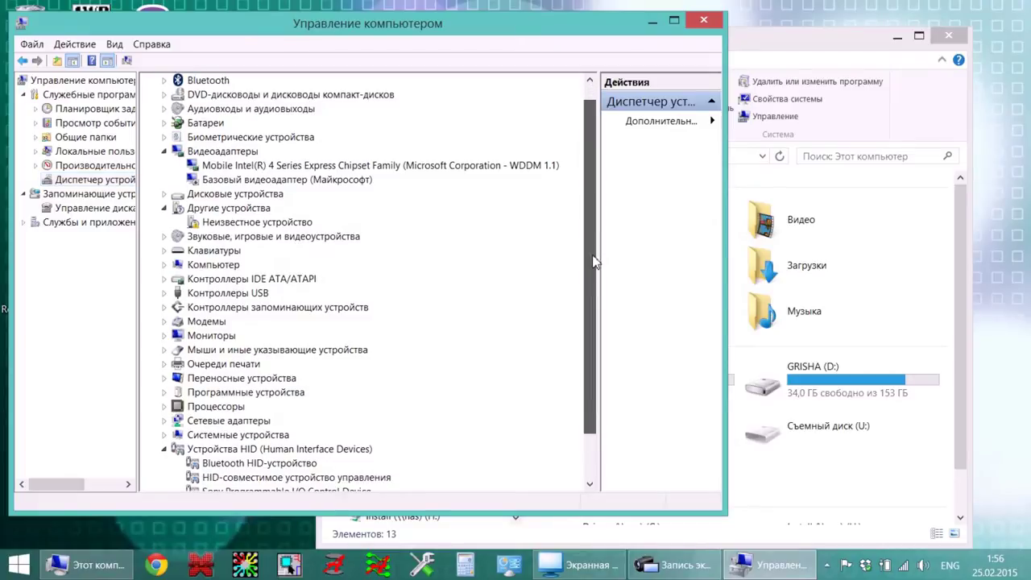
pyautogui.click(258, 227)
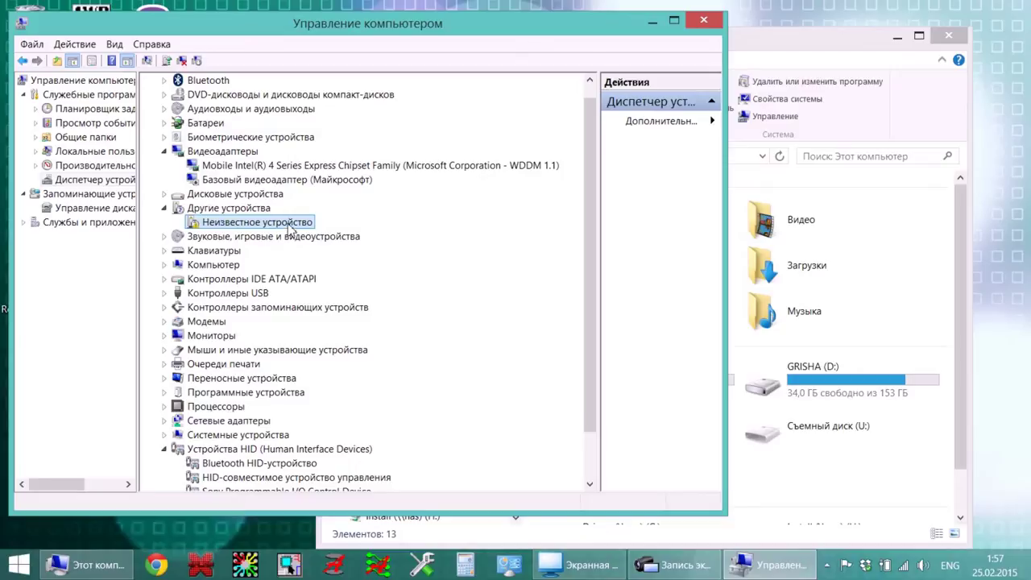
pyautogui.rightClick(289, 229)
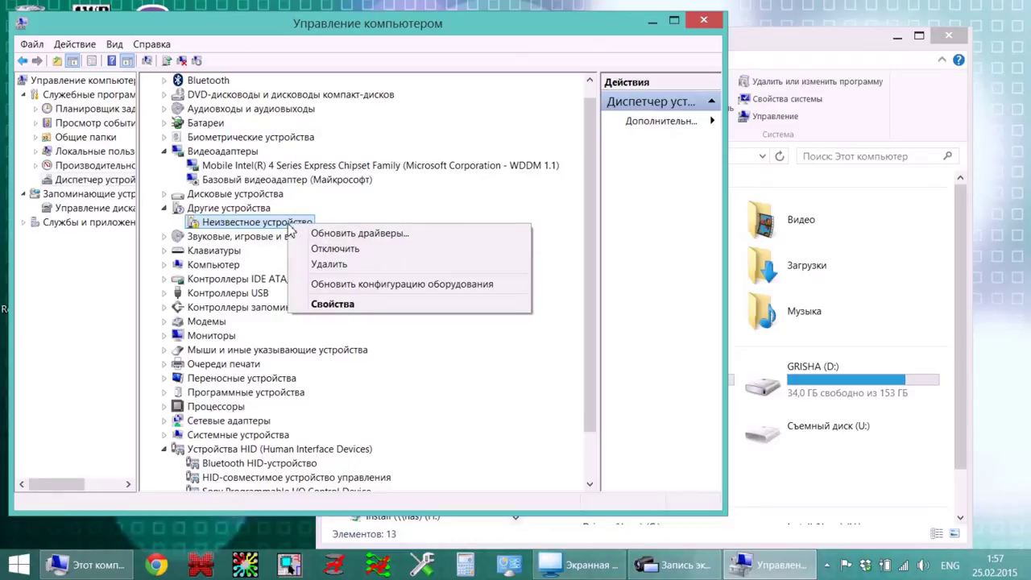
pyautogui.click(331, 305)
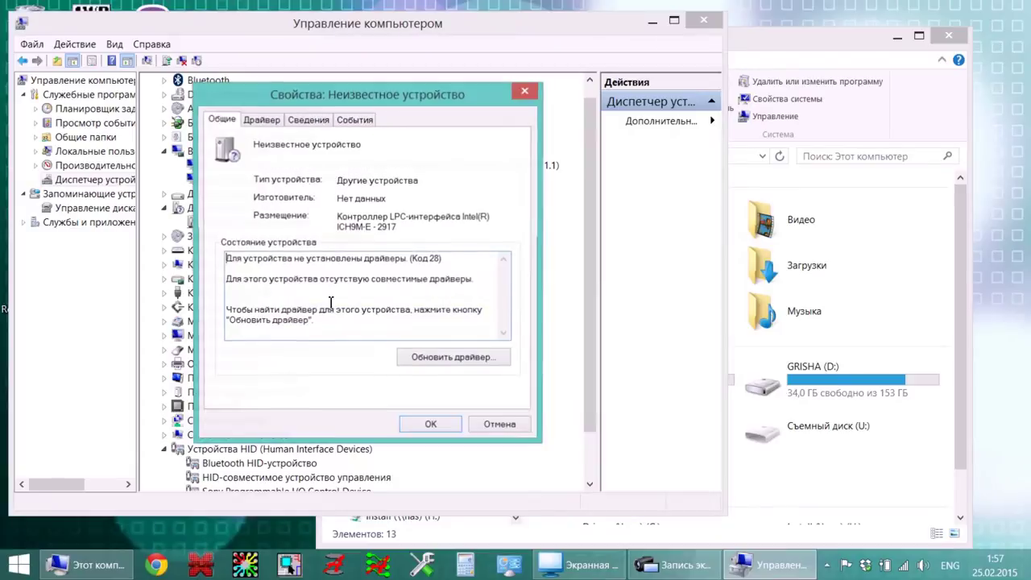
pyautogui.click(309, 120)
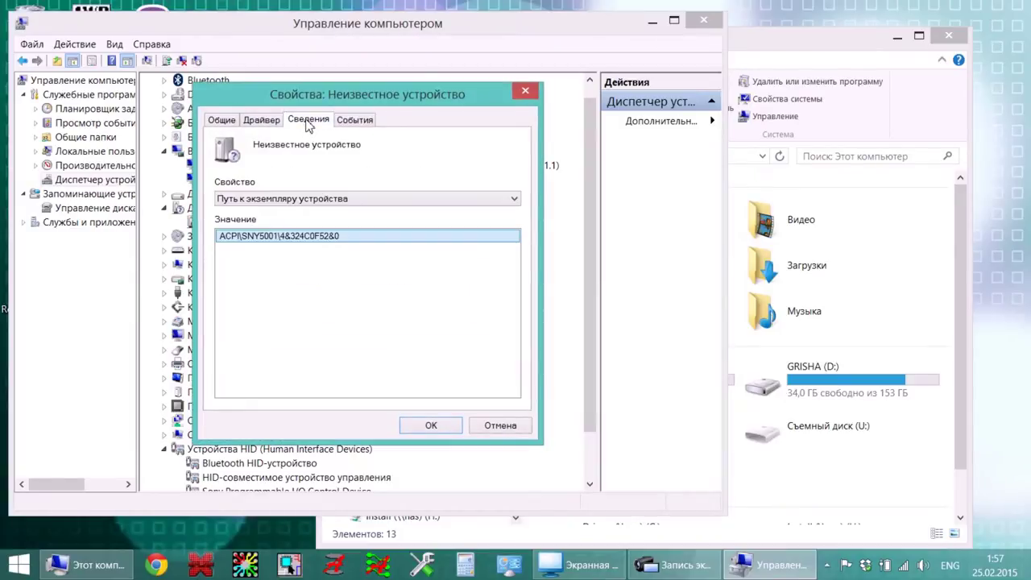
pyautogui.click(298, 200)
pyautogui.click(262, 223)
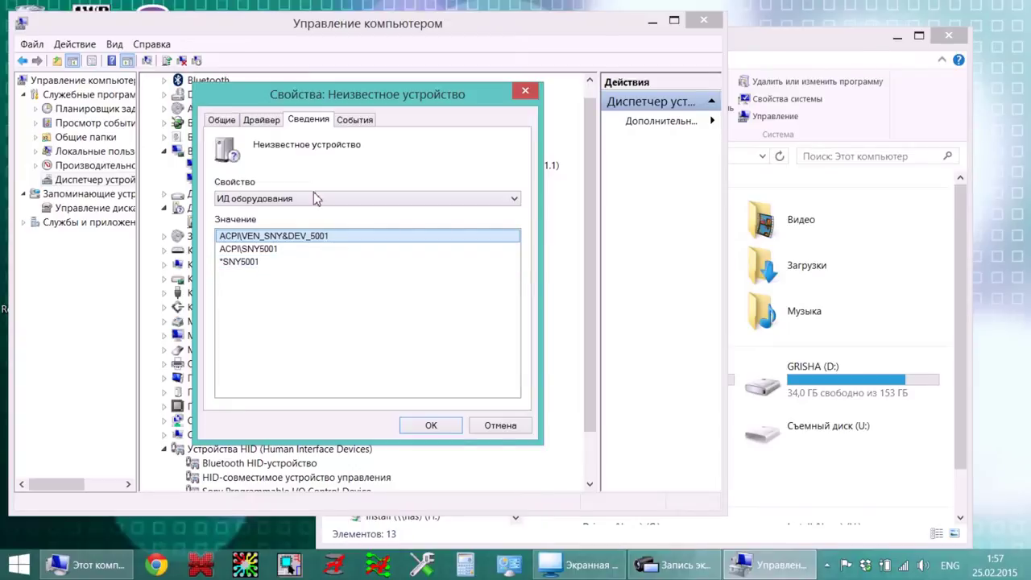
# - Start a manual driver update for the unknown device, choosing from installed drivers with all device types shown
pyautogui.click(261, 120)
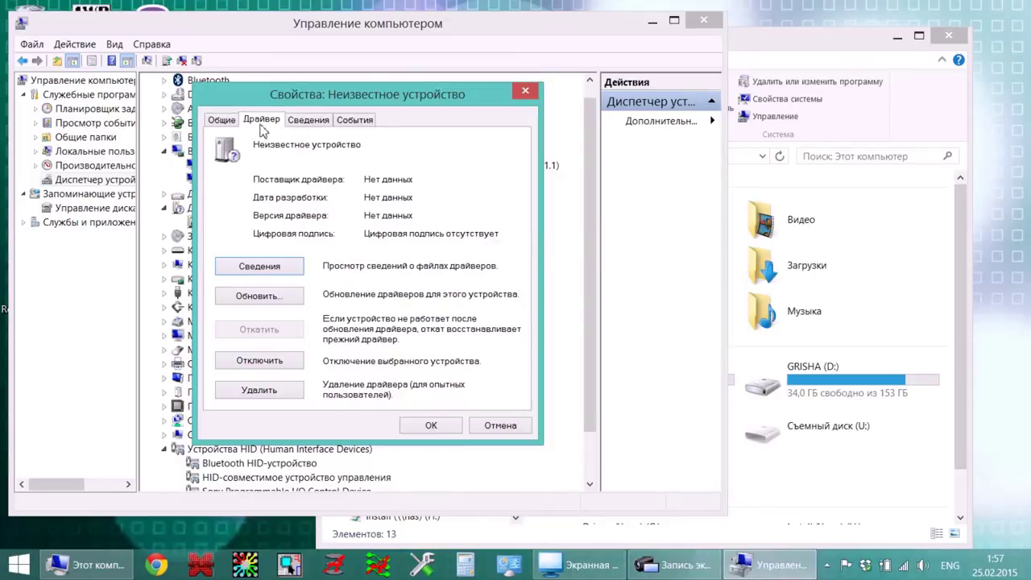
pyautogui.click(266, 296)
pyautogui.click(300, 307)
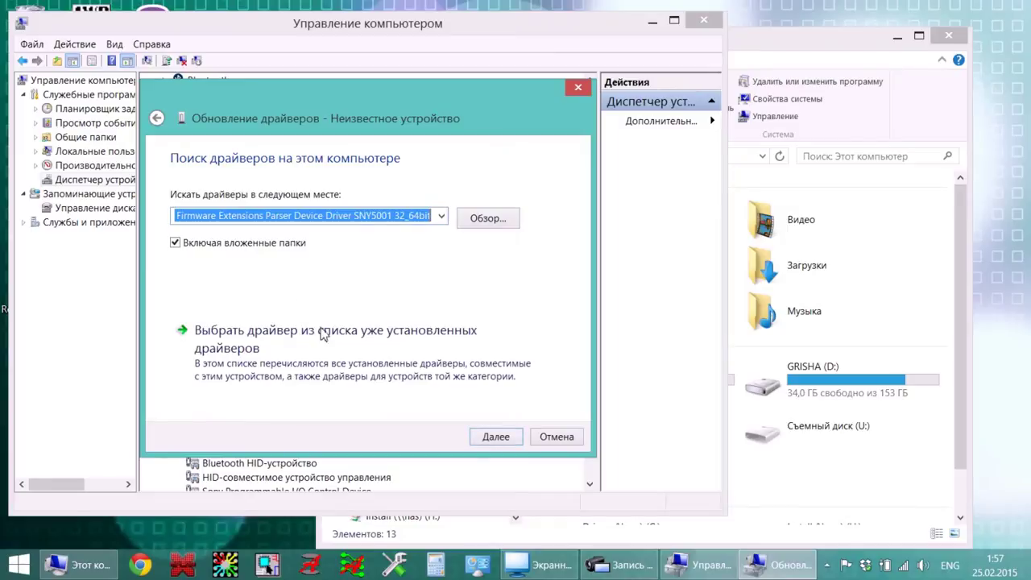
pyautogui.click(338, 356)
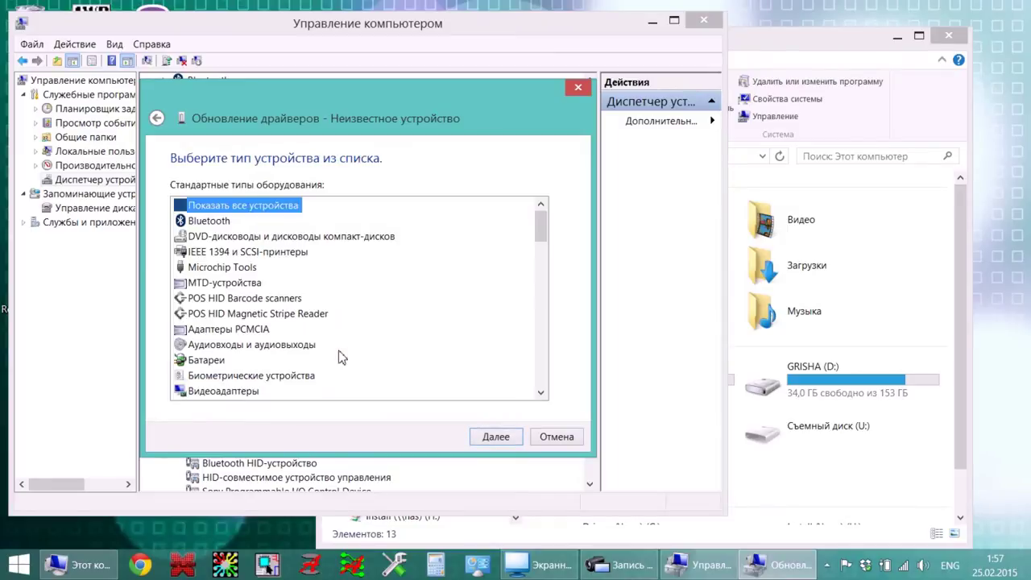
pyautogui.click(497, 436)
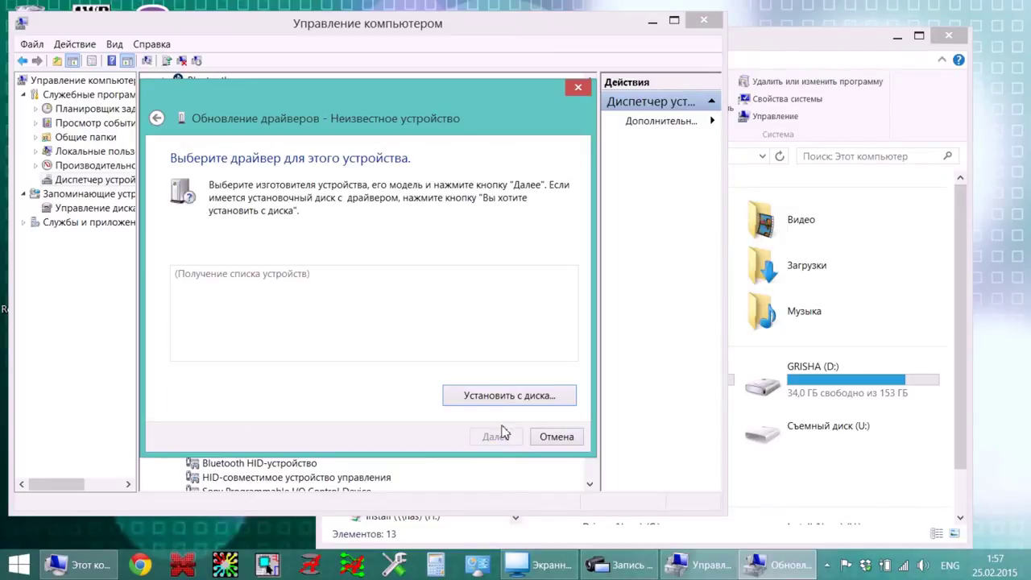
# - Load SFEP.inf from the "8.1 Sony Firmware Extensions Parser Device Driver SNY5001 32_64bit" folder as the install-from-disk source
pyautogui.click(505, 398)
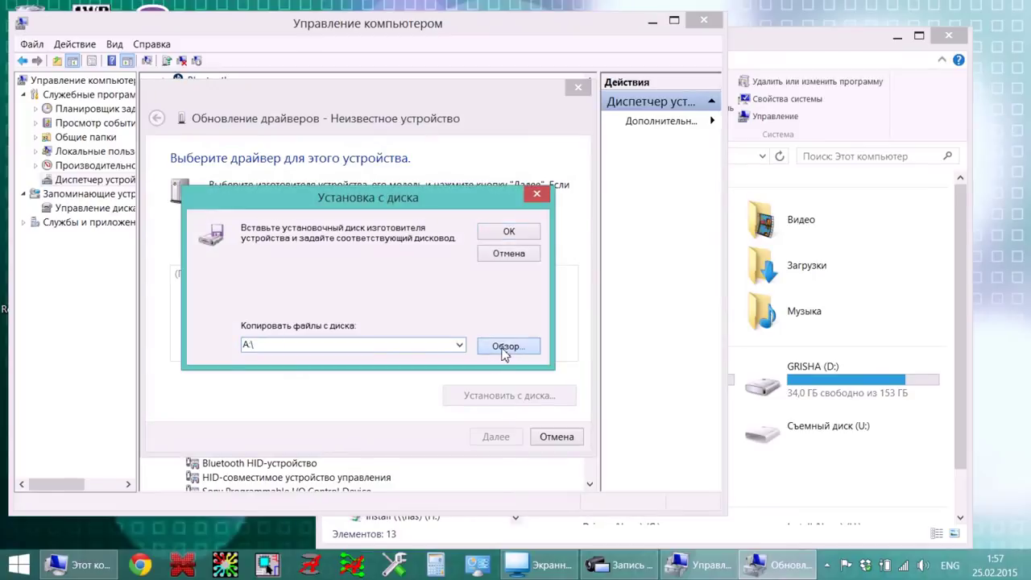
pyautogui.click(507, 346)
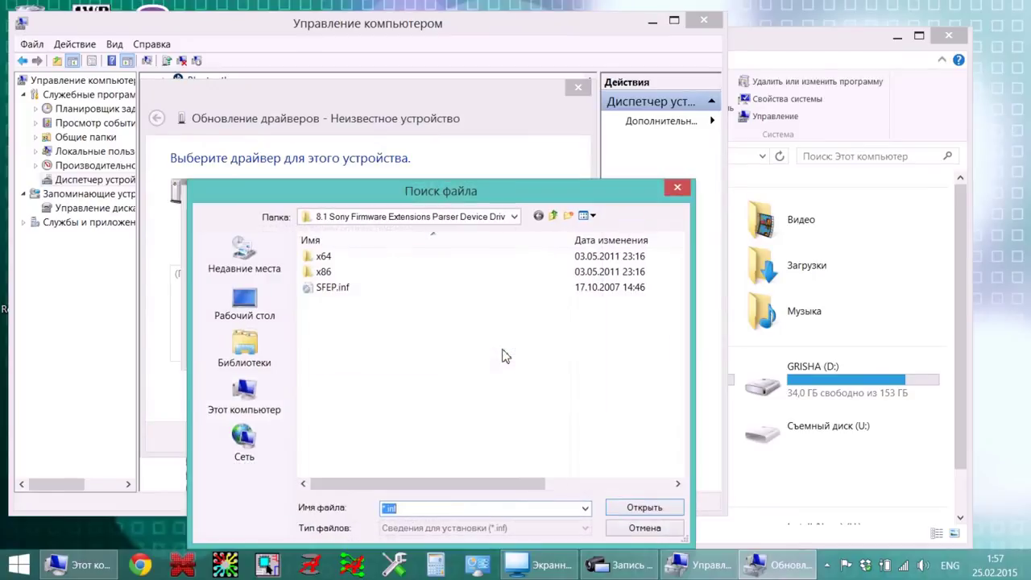
pyautogui.click(553, 215)
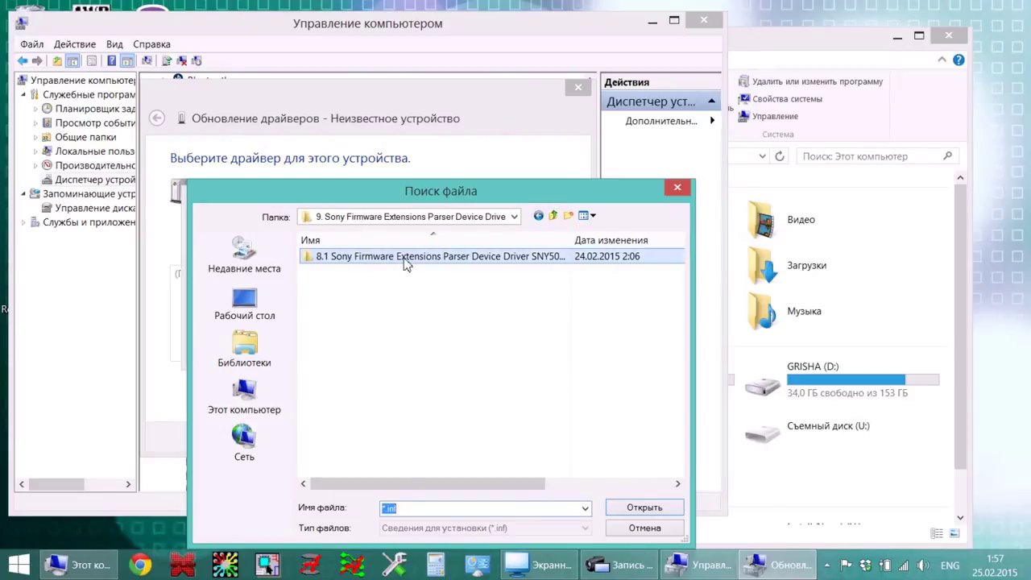
pyautogui.moveTo(571, 240); pyautogui.dragTo(639, 240)
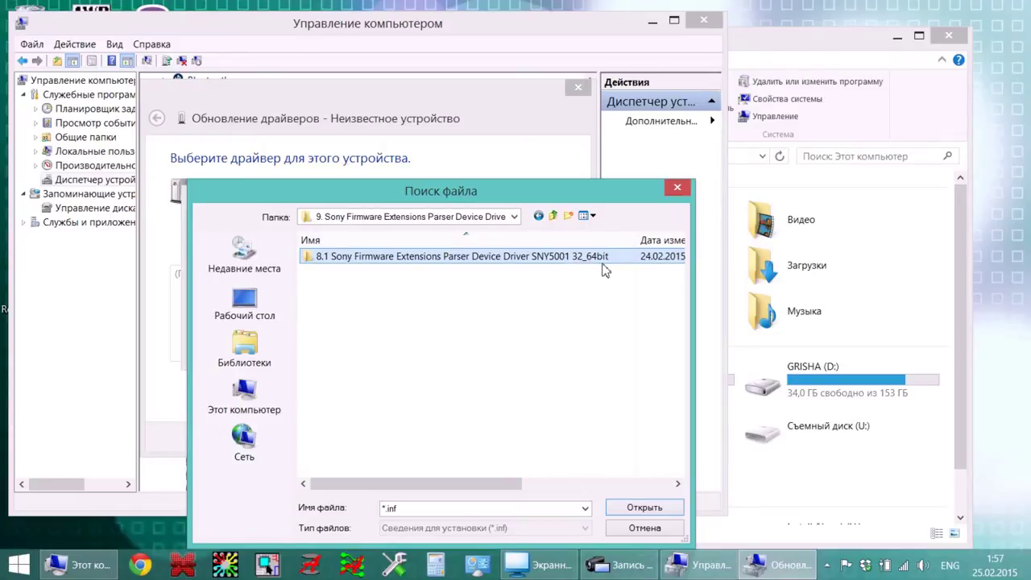
pyautogui.doubleClick(480, 258)
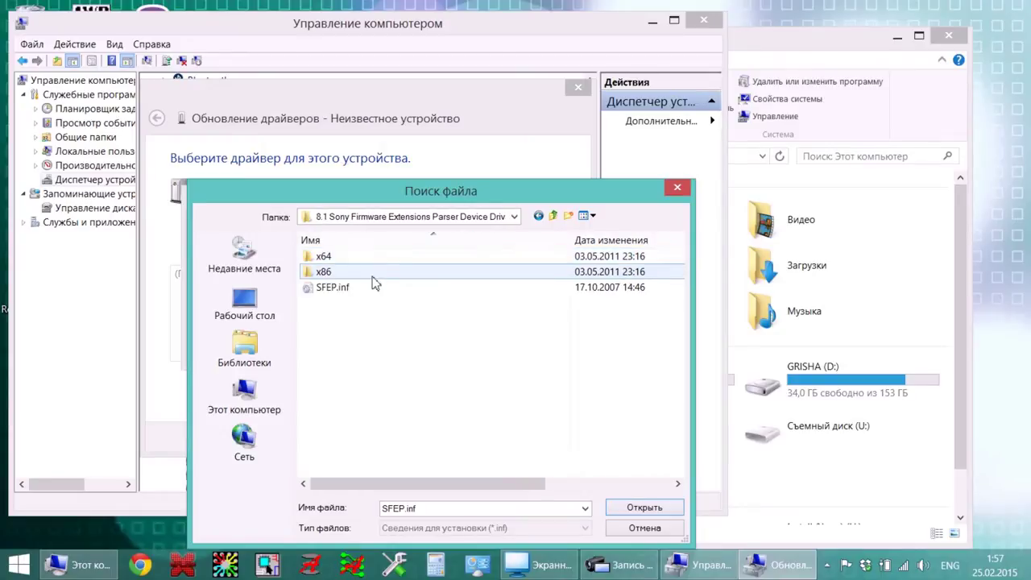
pyautogui.doubleClick(333, 288)
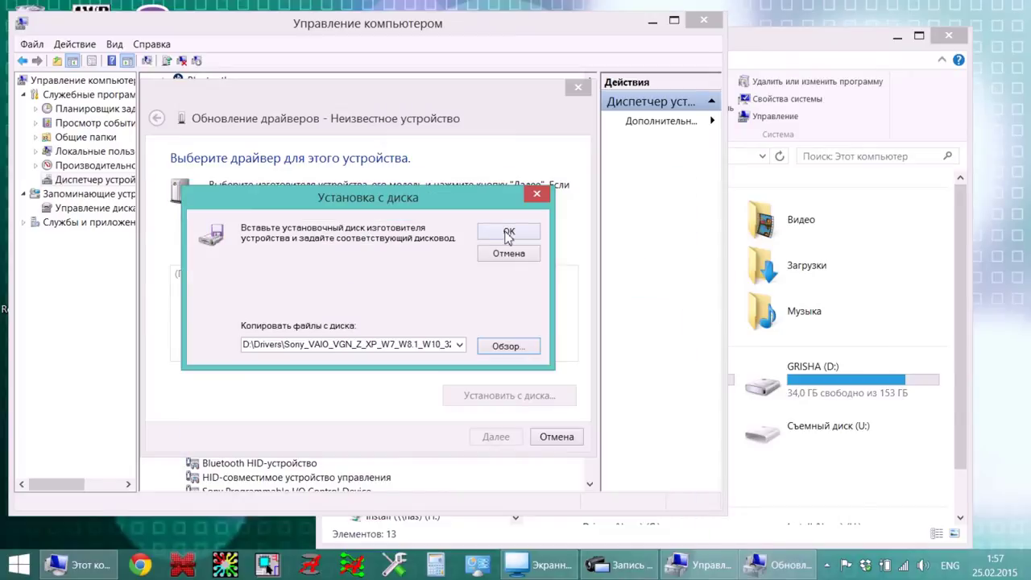
pyautogui.click(509, 233)
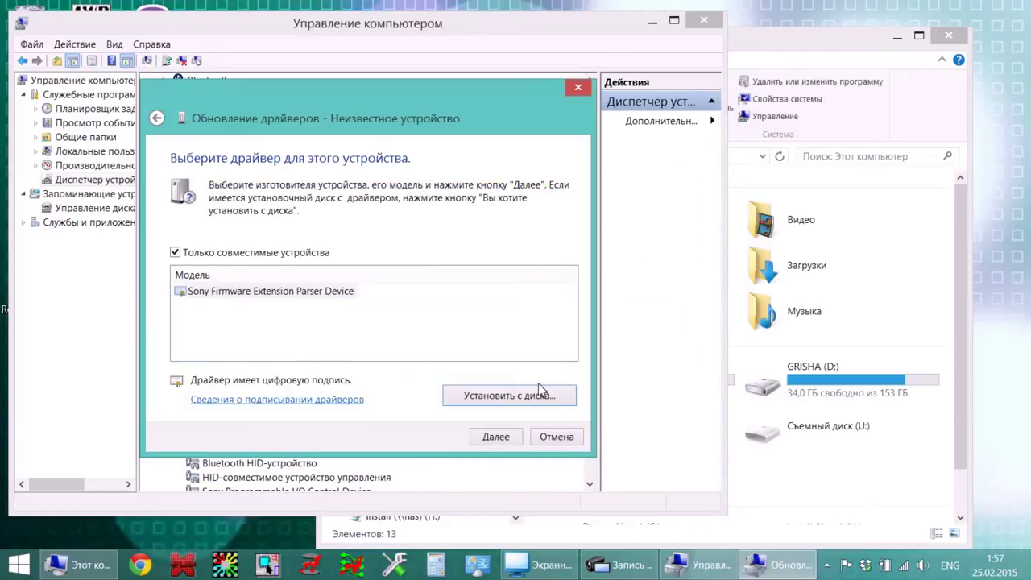
# - Install the Sony Firmware Extension Parser Device driver, then close the update wizard and the device properties
pyautogui.click(499, 442)
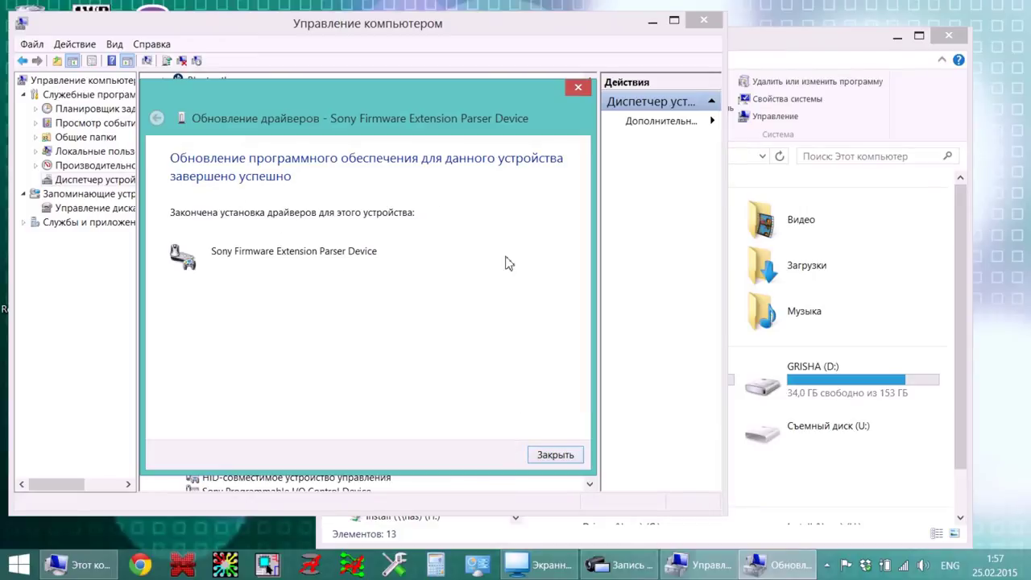
pyautogui.click(556, 456)
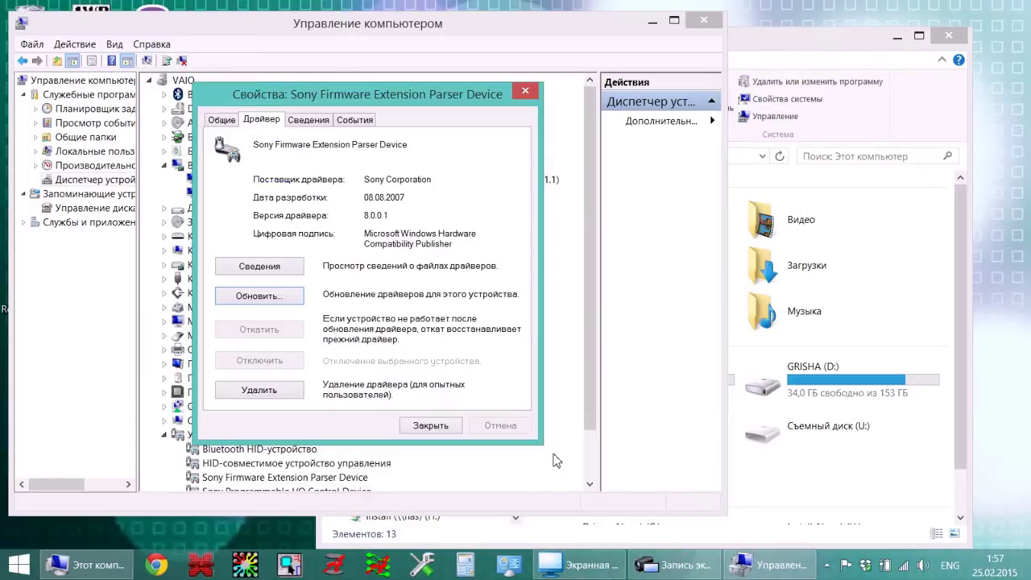
pyautogui.click(440, 427)
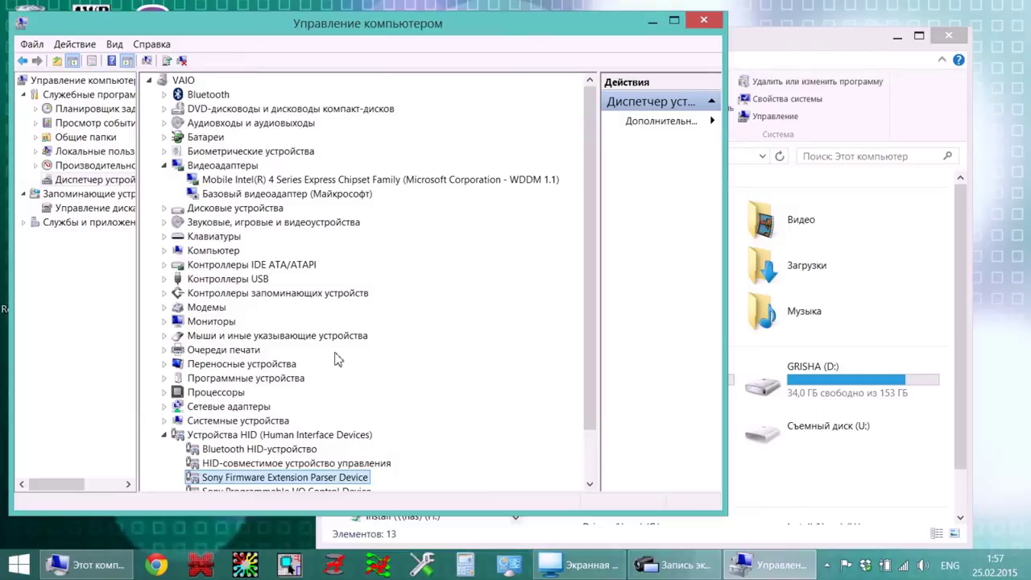
pyautogui.scroll(-2, 298, 282)
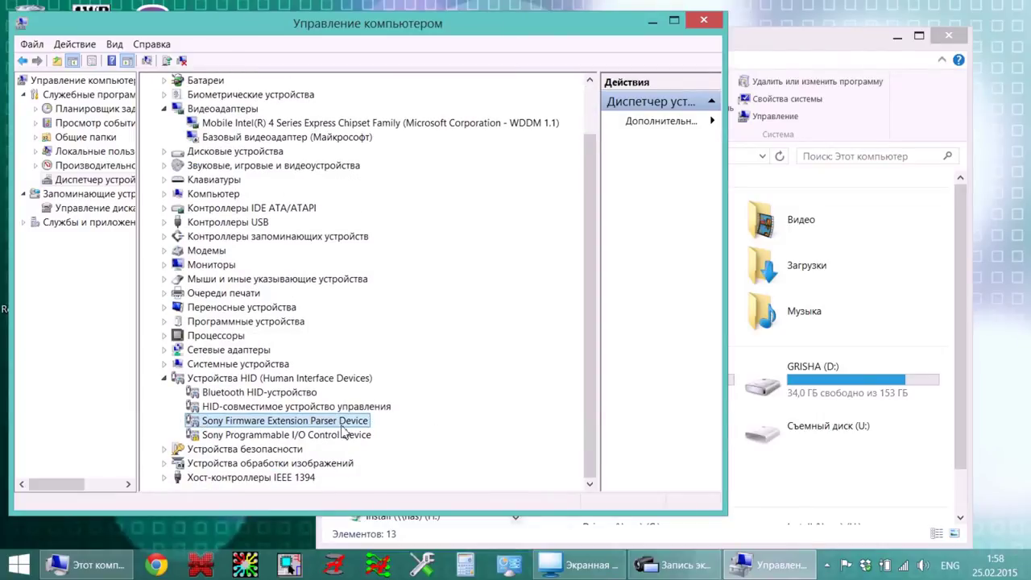
pyautogui.rightClick(288, 439)
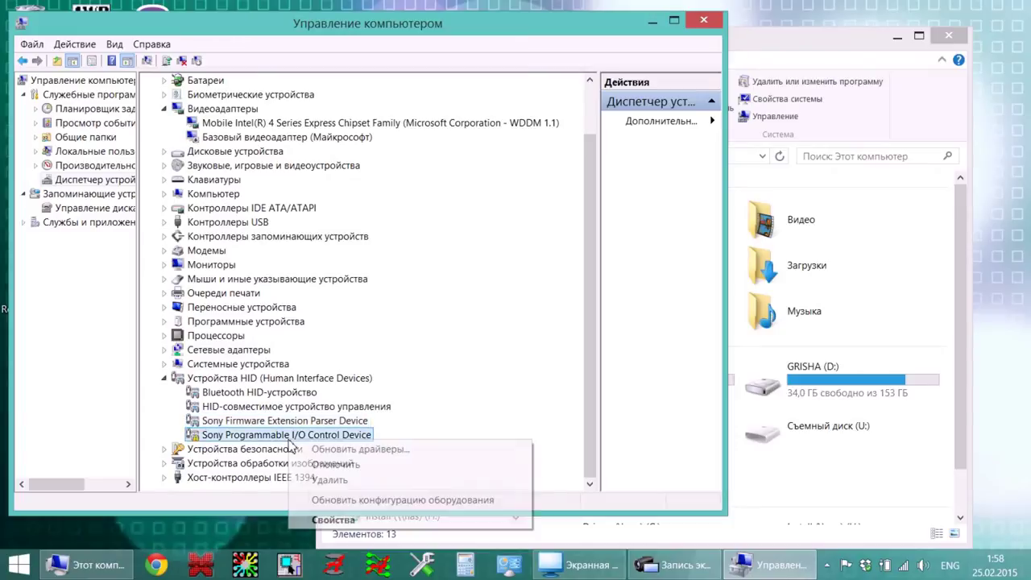
pyautogui.click(321, 451)
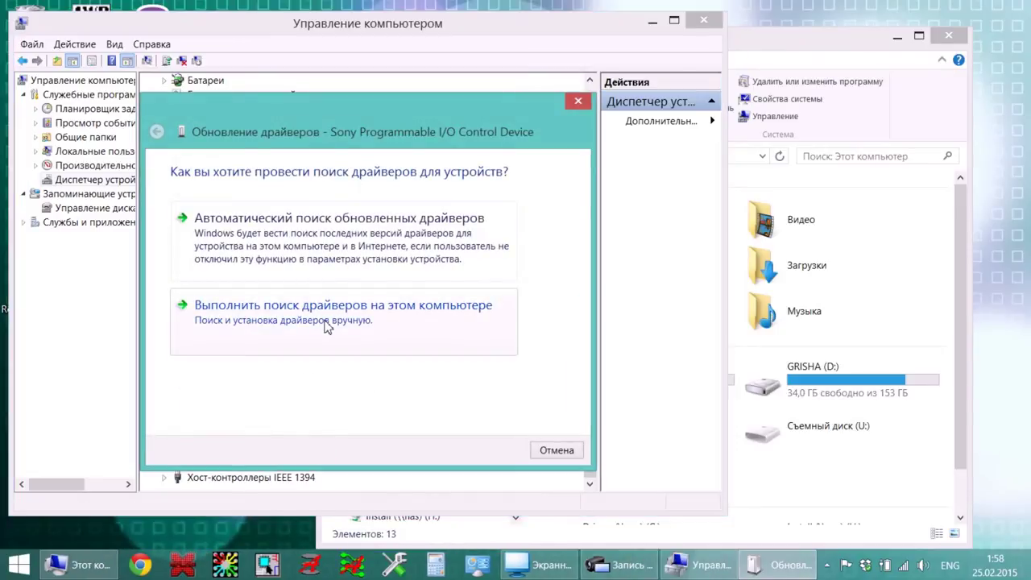
pyautogui.click(539, 451)
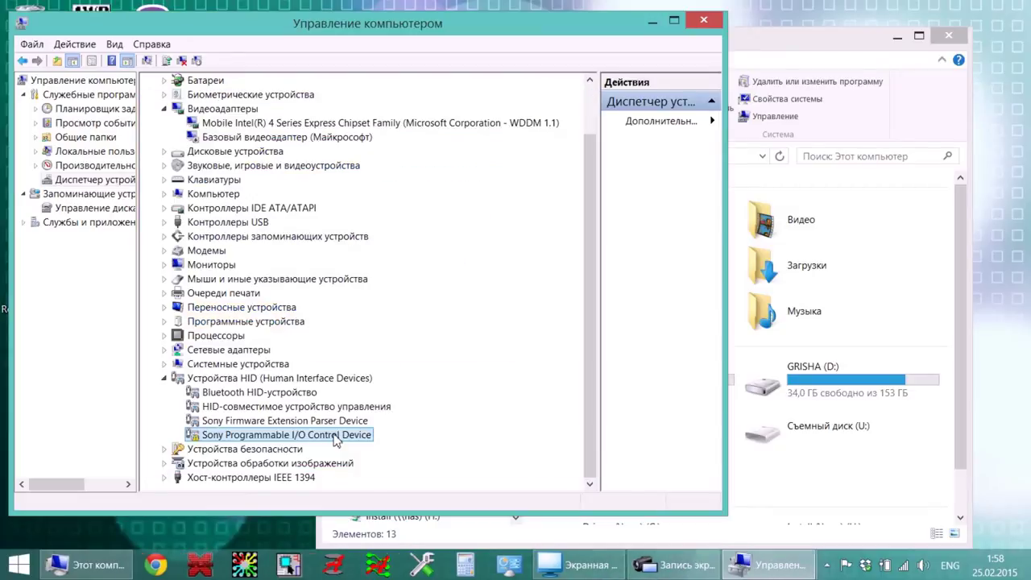
# - Display the hardware IDs (ИД оборудования) in the properties of the Sony Programmable I/O Control Device
pyautogui.rightClick(265, 438)
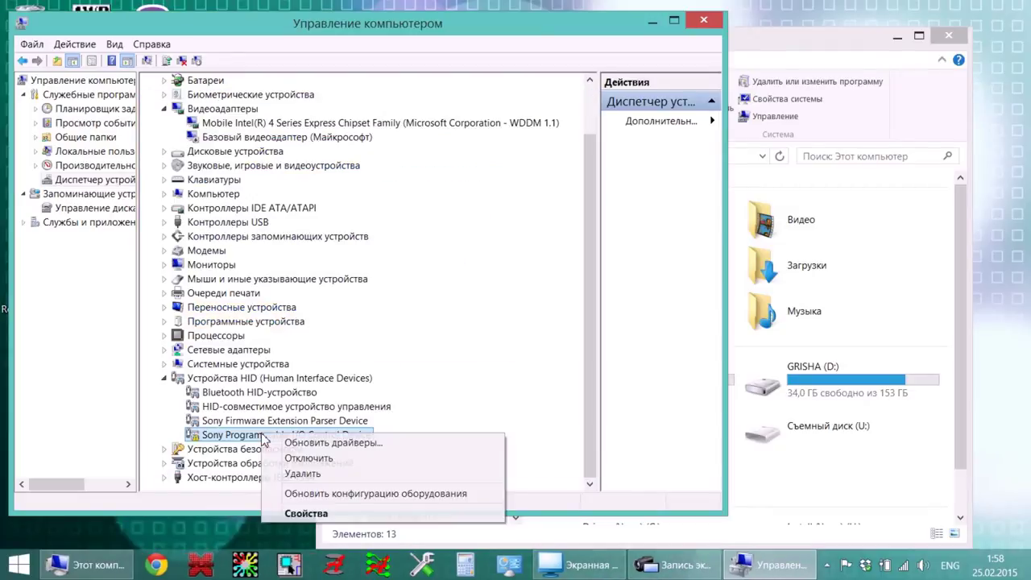
pyautogui.click(296, 517)
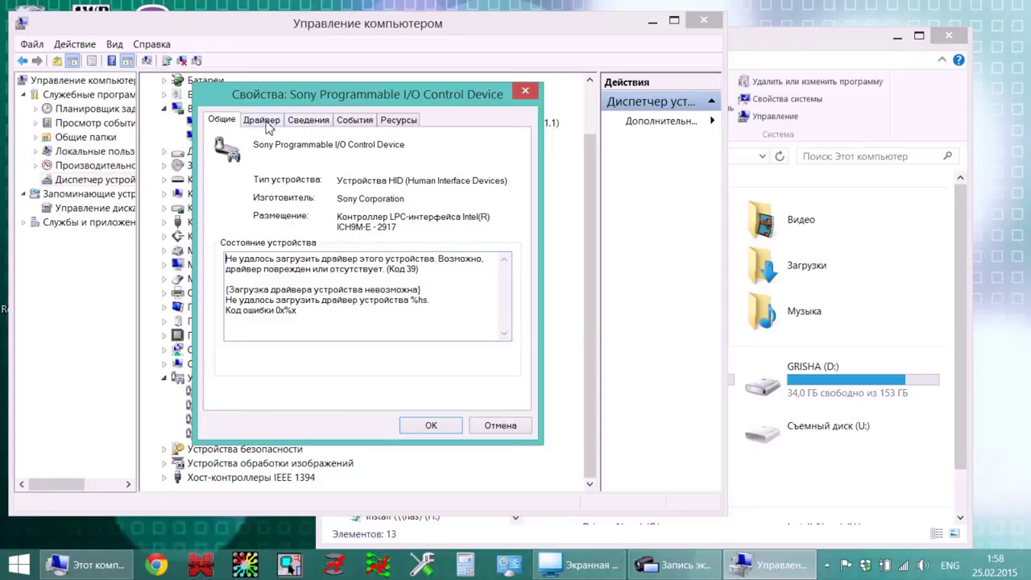
pyautogui.click(307, 127)
pyautogui.click(300, 199)
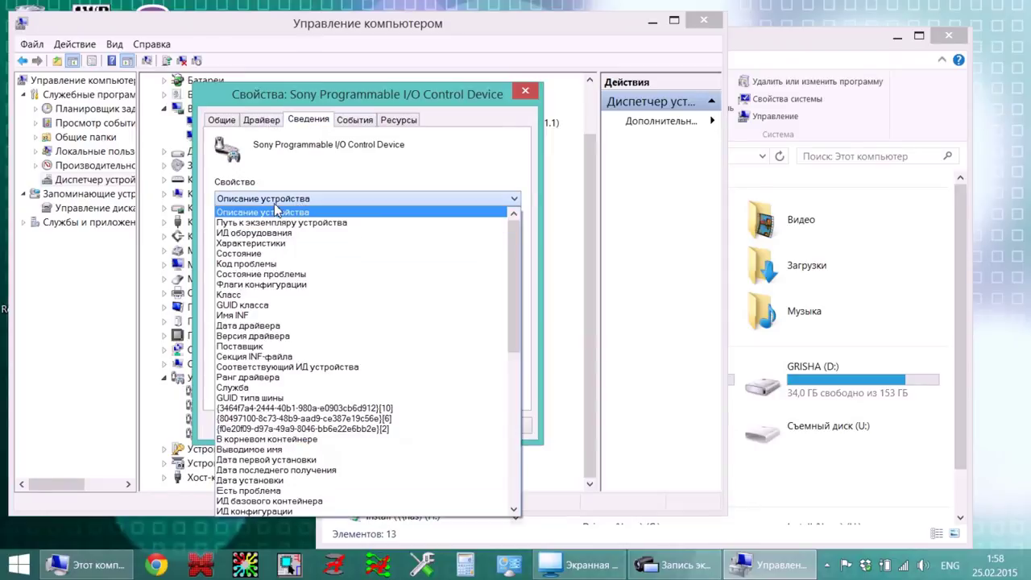
pyautogui.click(240, 233)
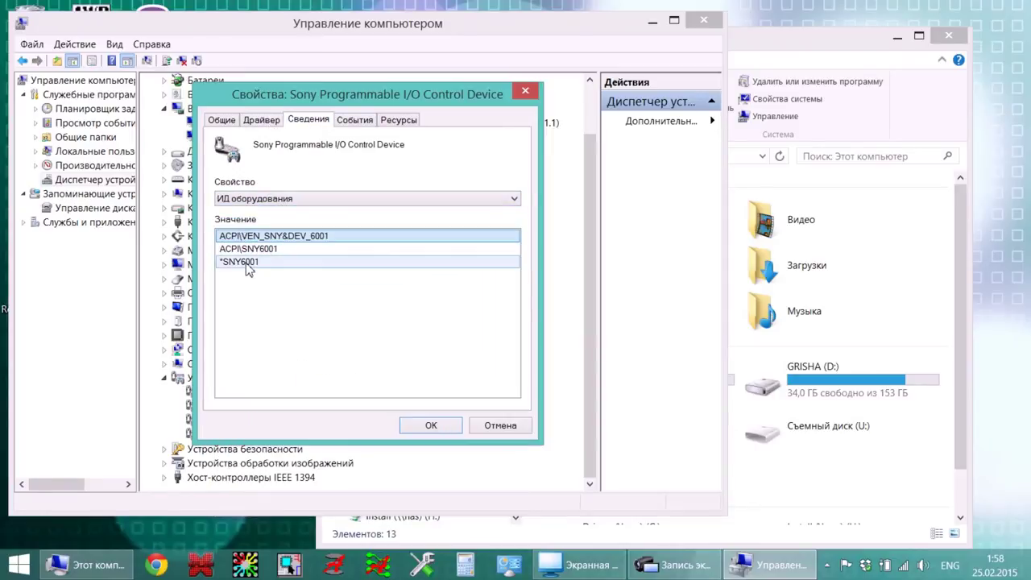
# - Start a manual driver update for the Sony Programmable I/O Control Device, choosing from installed drivers and continuing past the device type selection
pyautogui.click(261, 123)
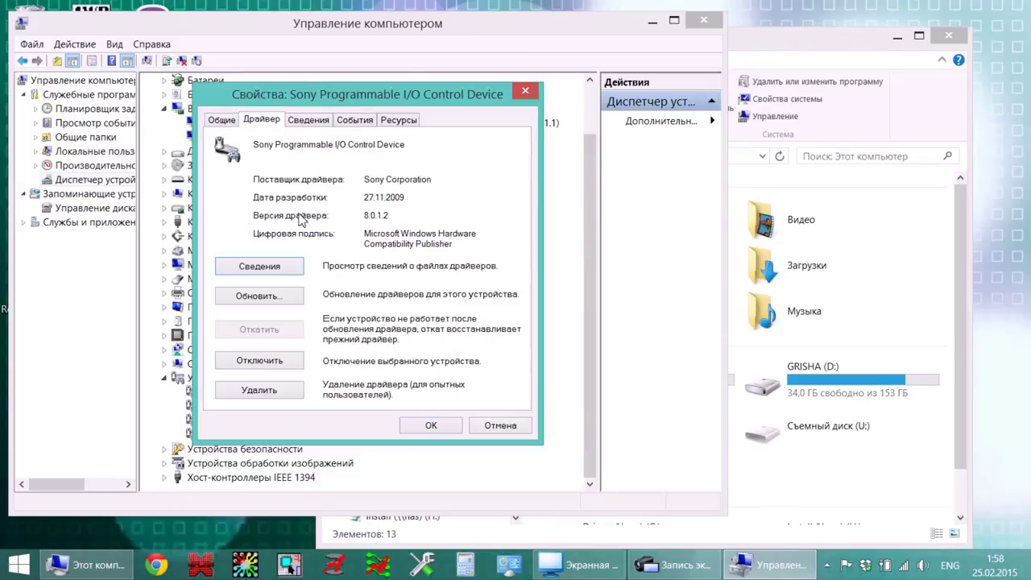
pyautogui.click(272, 297)
pyautogui.click(331, 305)
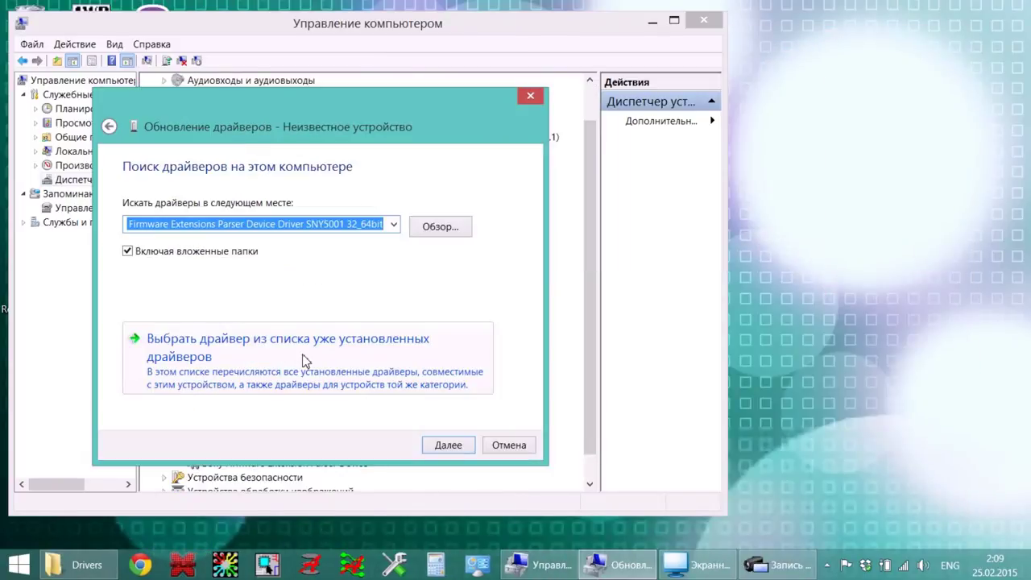
pyautogui.click(304, 360)
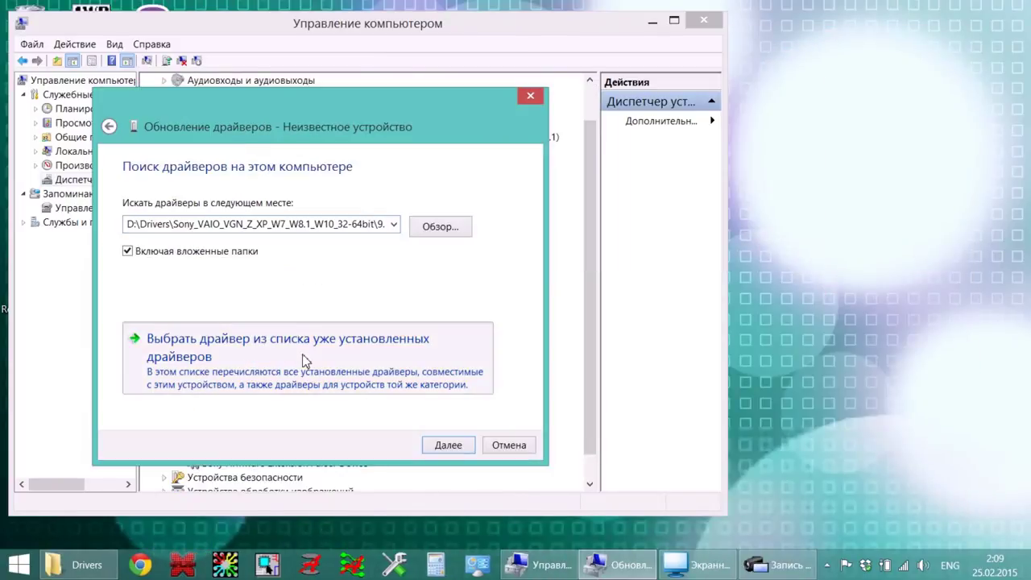
pyautogui.click(455, 449)
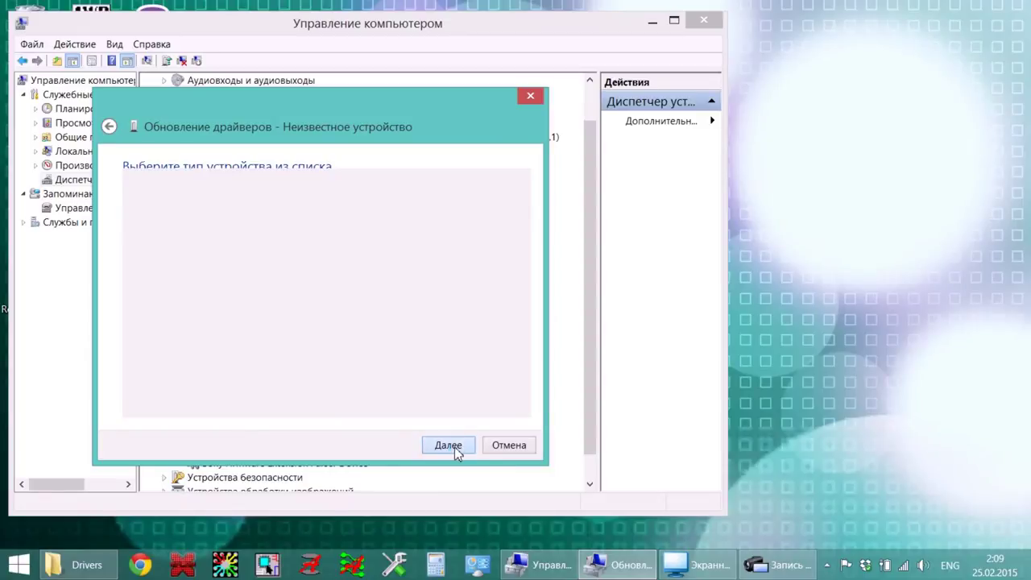
# - Load SonyPI.inf from the Sony_Programmable_IO_Control_Device_Driver_8.0.1.2 folder, under Drivers\SNY5001_SNY6001_Sony_VAIO_Driver_32_64bit, as the install-from-disk source
pyautogui.click(452, 411)
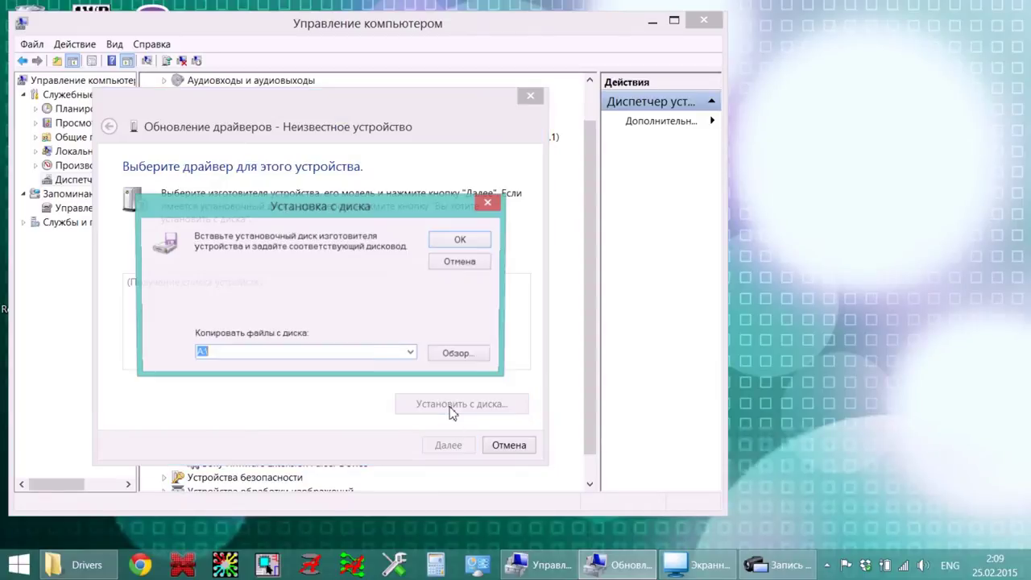
pyautogui.click(464, 358)
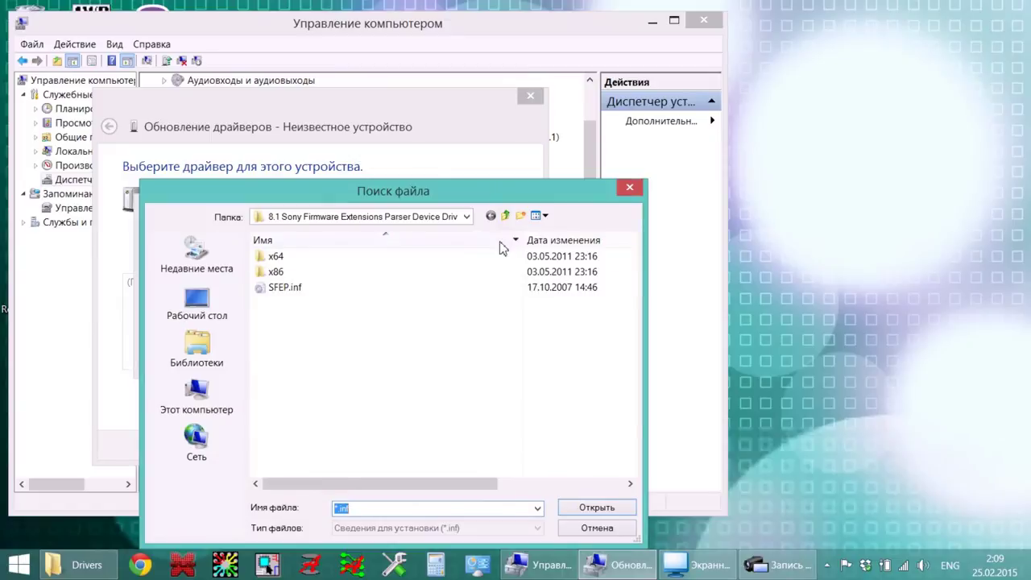
pyautogui.click(506, 216)
pyautogui.click(506, 216)
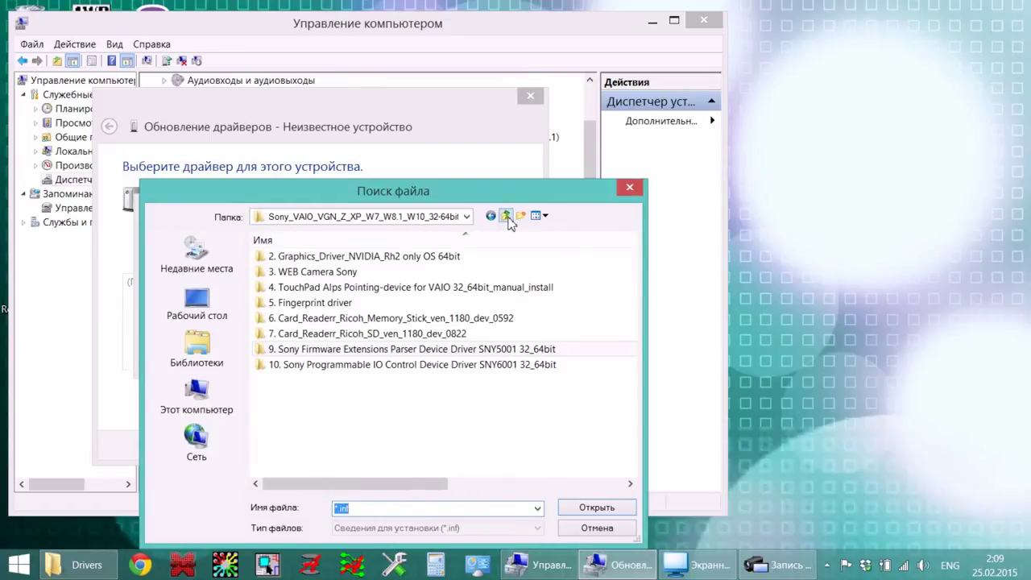
pyautogui.click(506, 216)
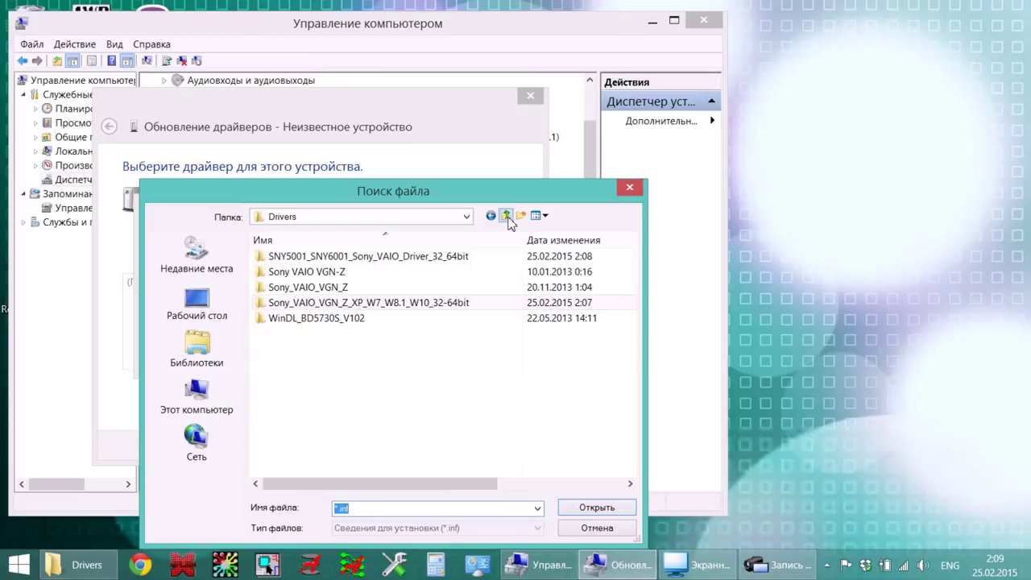
pyautogui.doubleClick(403, 262)
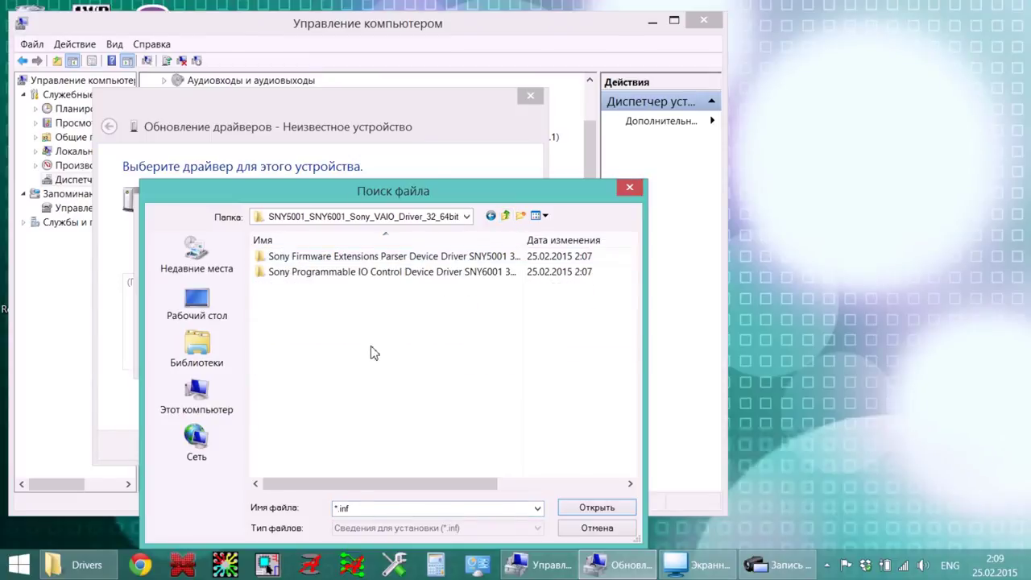
pyautogui.doubleClick(419, 276)
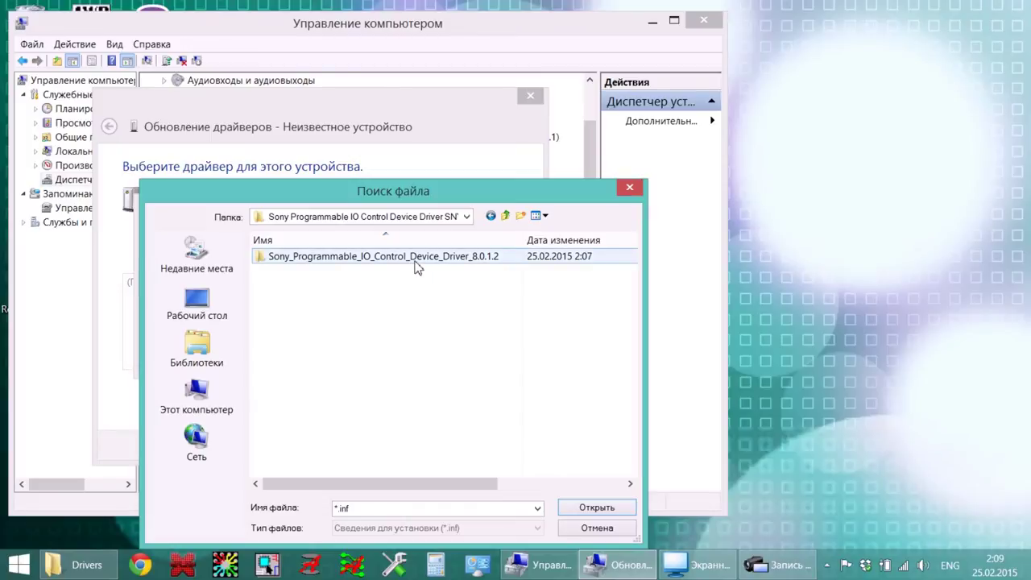
pyautogui.doubleClick(415, 259)
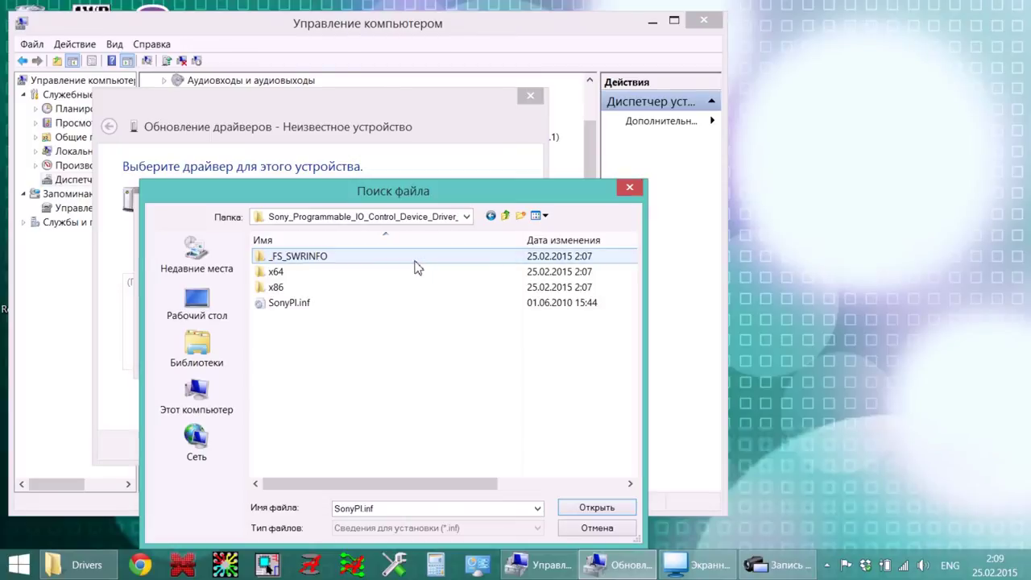
pyautogui.click(317, 304)
pyautogui.doubleClick(317, 305)
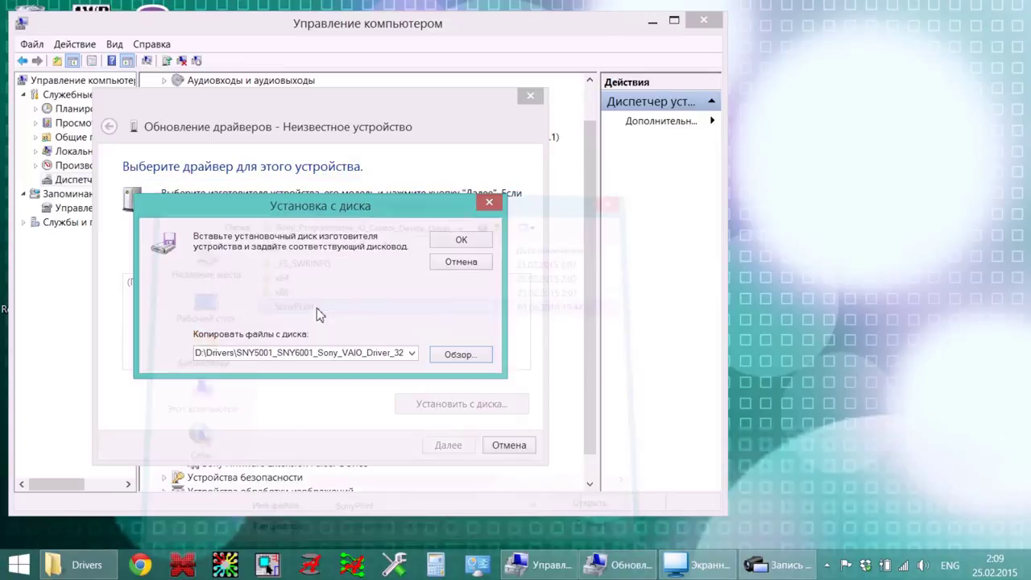
pyautogui.click(472, 245)
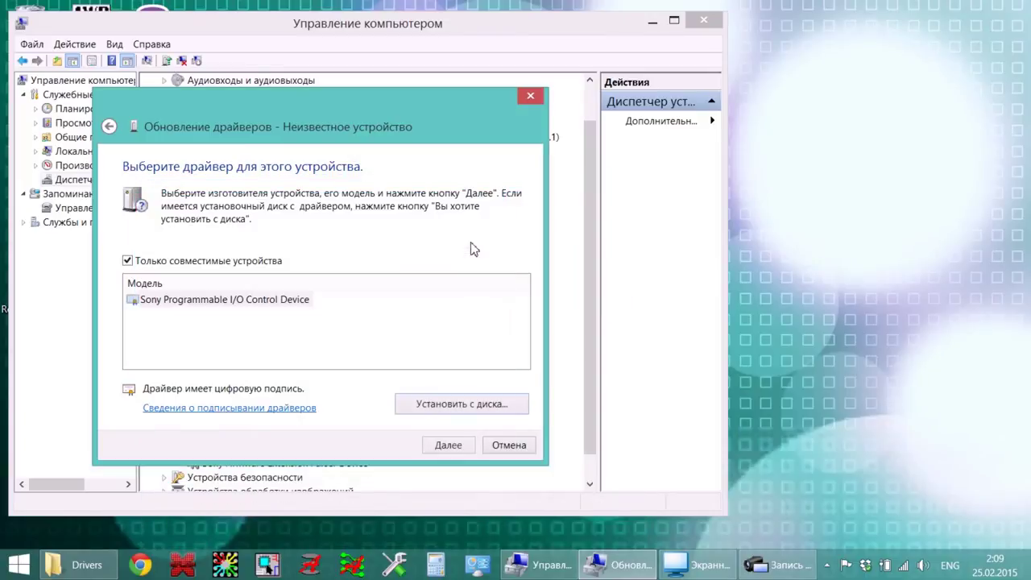
# - Install the Sony Programmable I/O Control Device driver, then close the update wizard and the device properties
pyautogui.click(448, 445)
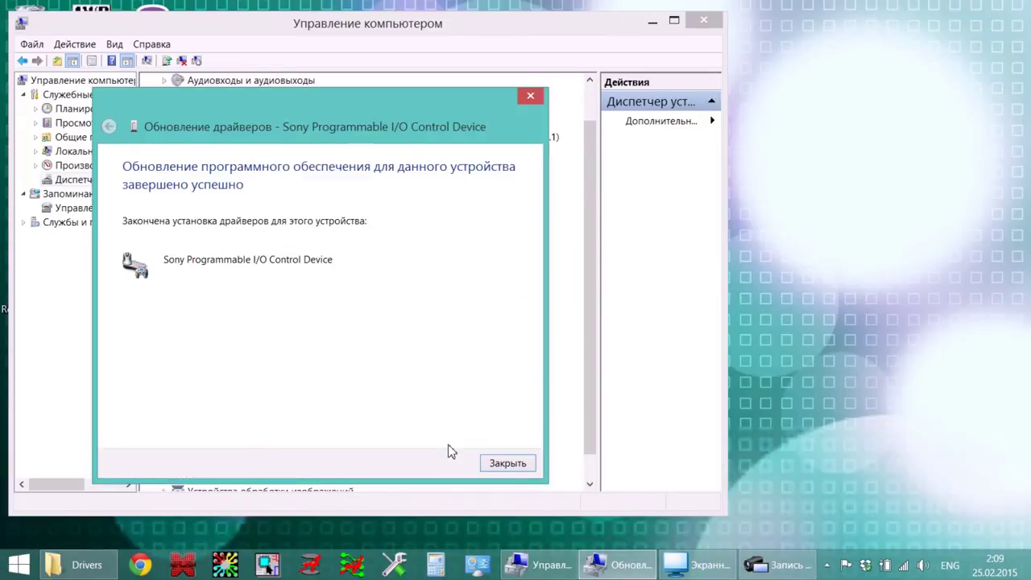
pyautogui.click(506, 465)
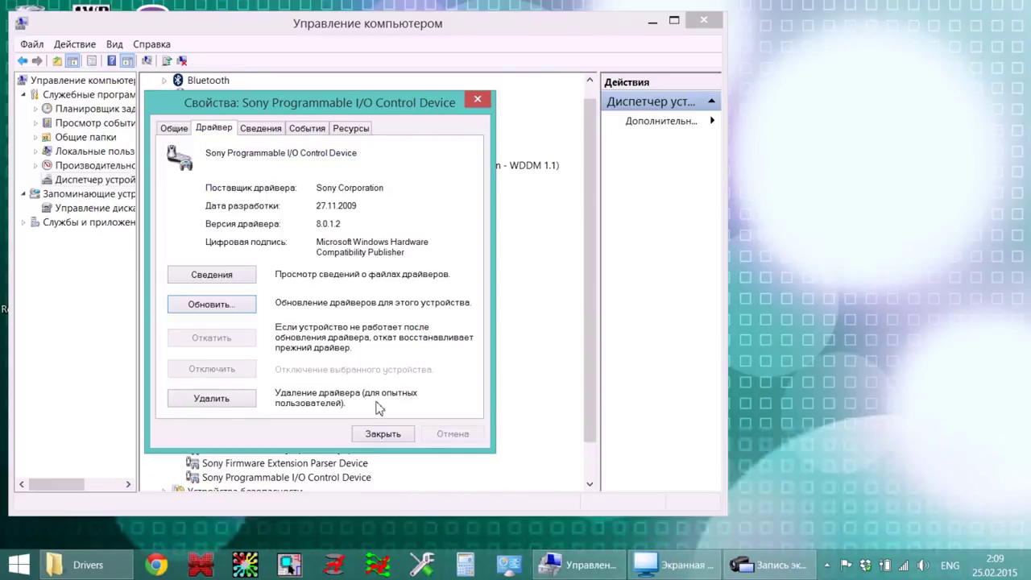
pyautogui.click(378, 435)
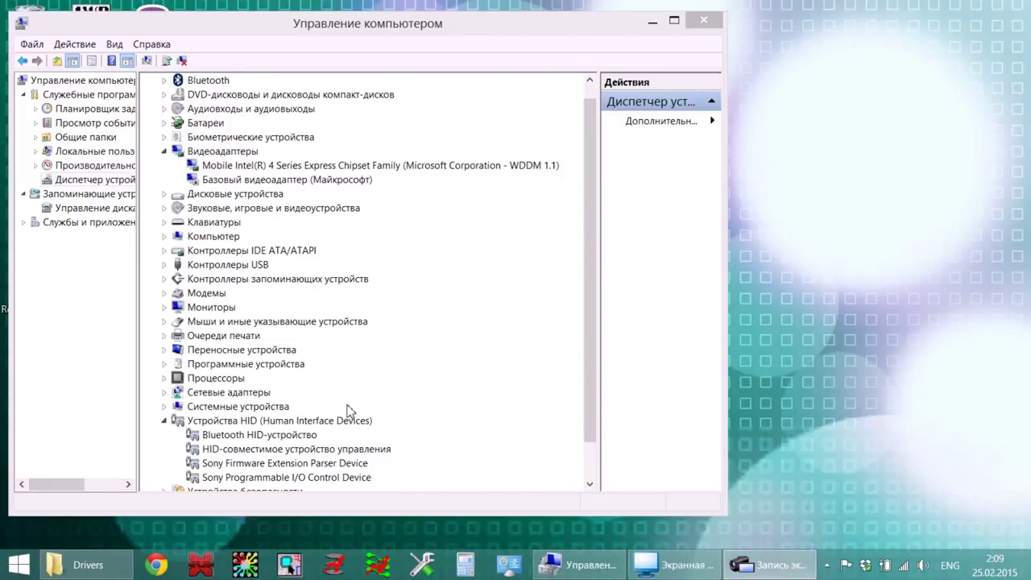
# - Check the Sony Firmware Extension Parser Device and Sony Programmable I/O Control Device entries under Human Interface Devices
pyautogui.click(266, 474)
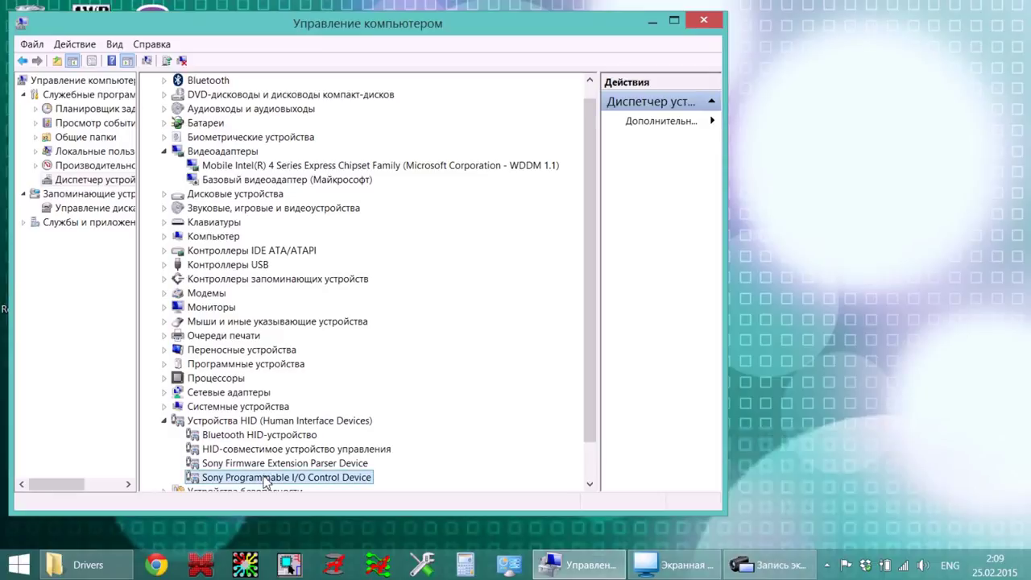
pyautogui.click(266, 465)
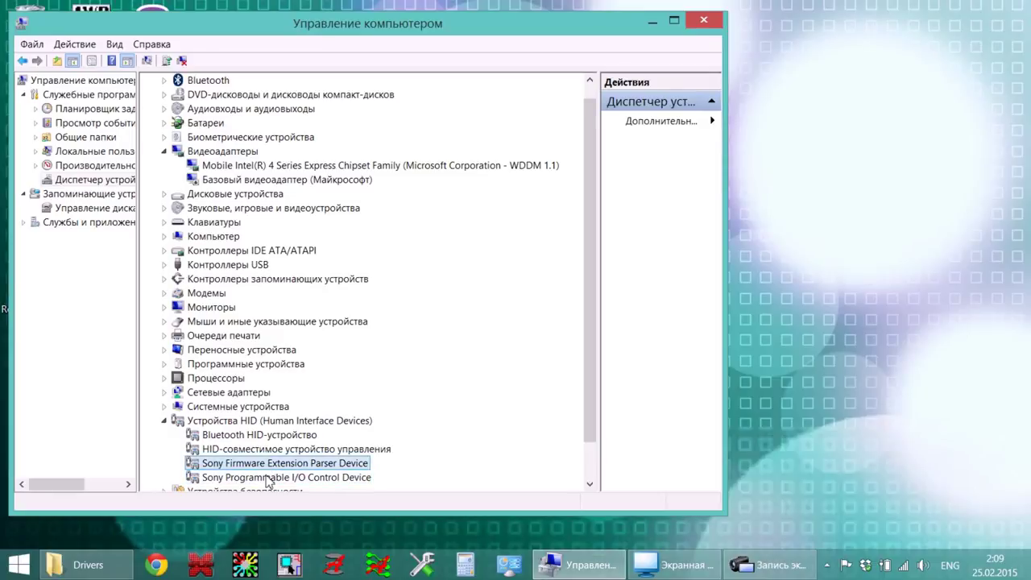
pyautogui.click(269, 475)
pyautogui.click(267, 466)
pyautogui.click(268, 478)
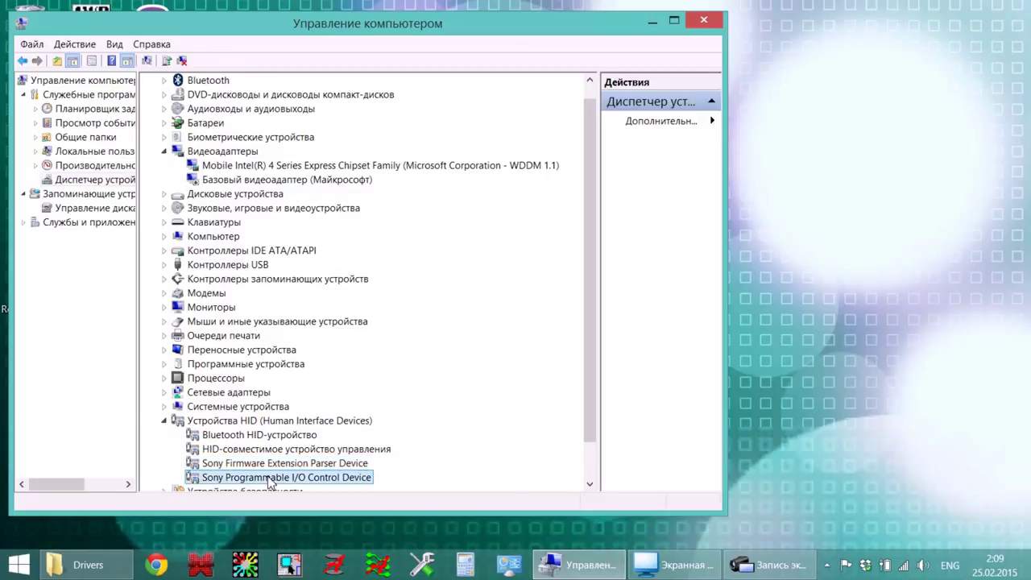